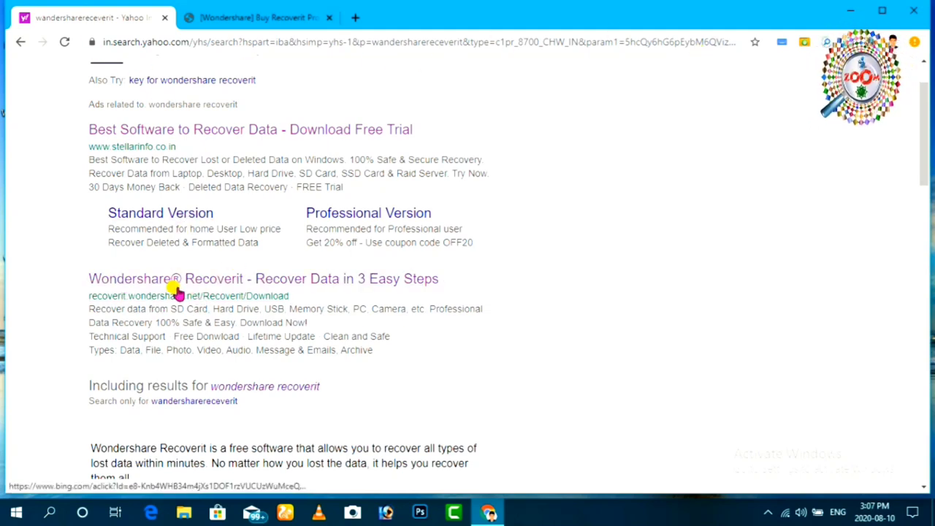
# Download the free Windows version of Wondershare Recoverit from its website and show the latest setup file in its folder.
pyautogui.click(219, 281)
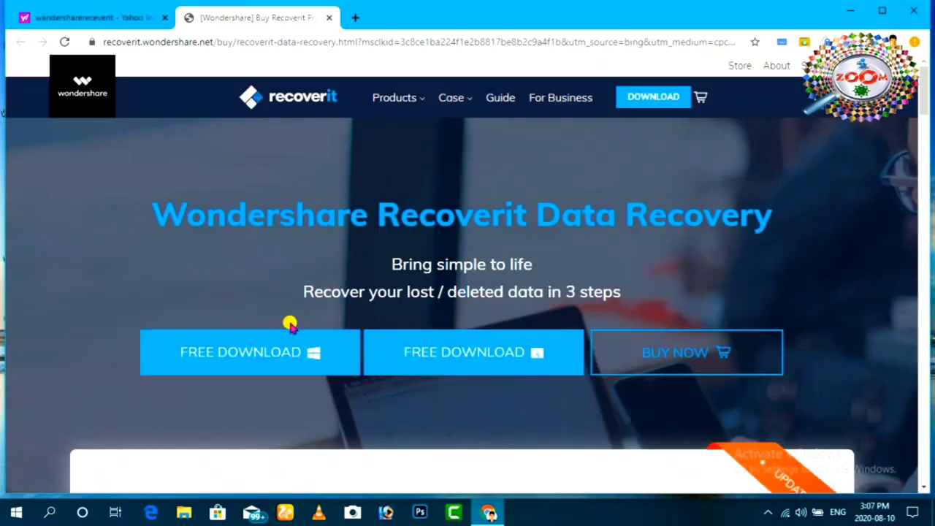
pyautogui.click(270, 371)
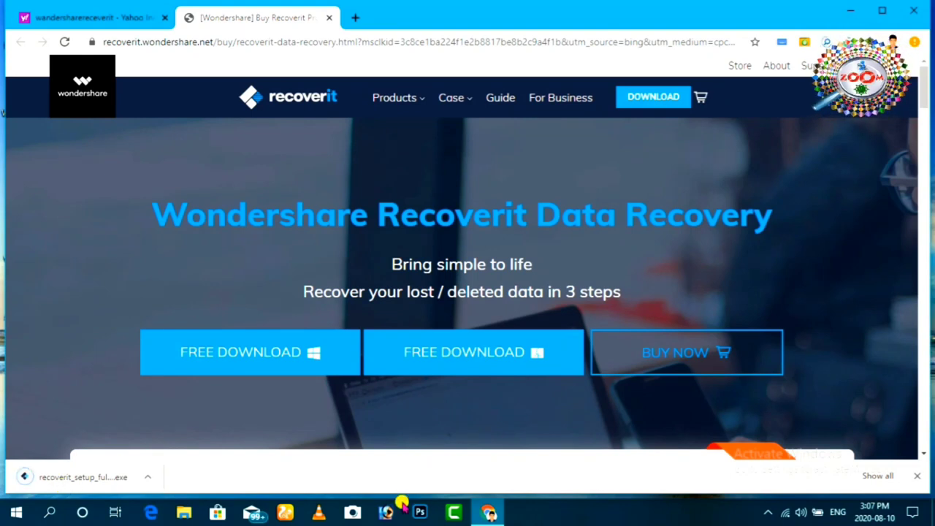
pyautogui.click(870, 479)
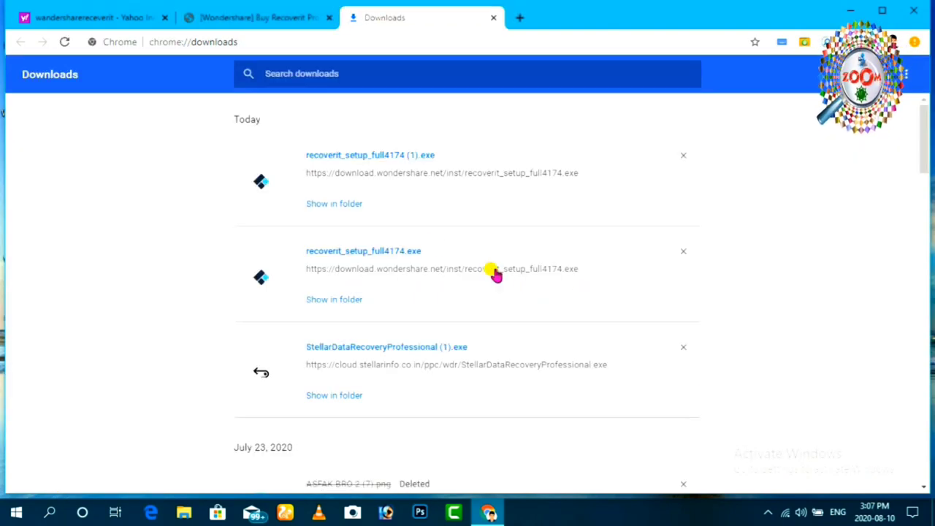
pyautogui.click(334, 203)
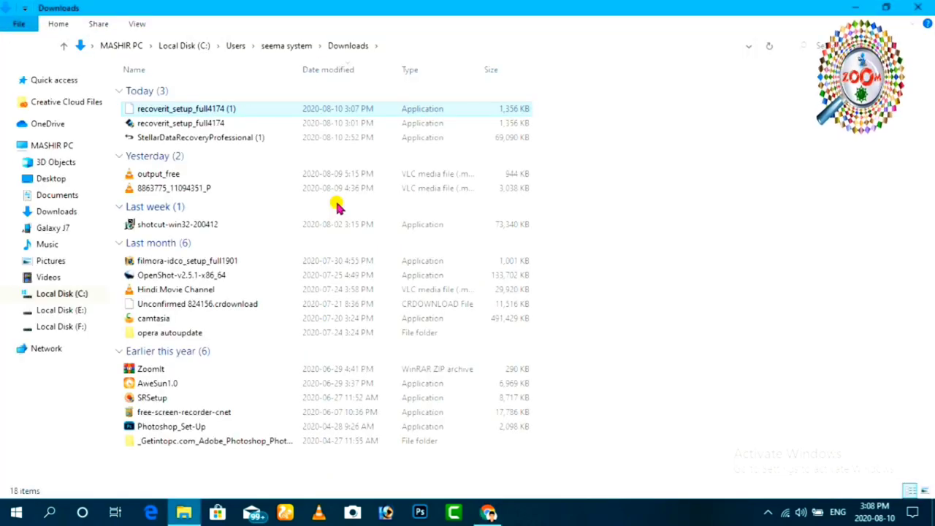
# Run the downloaded recoverit_setup_full4174 (1) installer and start the Recoverit program from it.
pyautogui.doubleClick(329, 115)
pyautogui.click(512, 270)
pyautogui.click(468, 326)
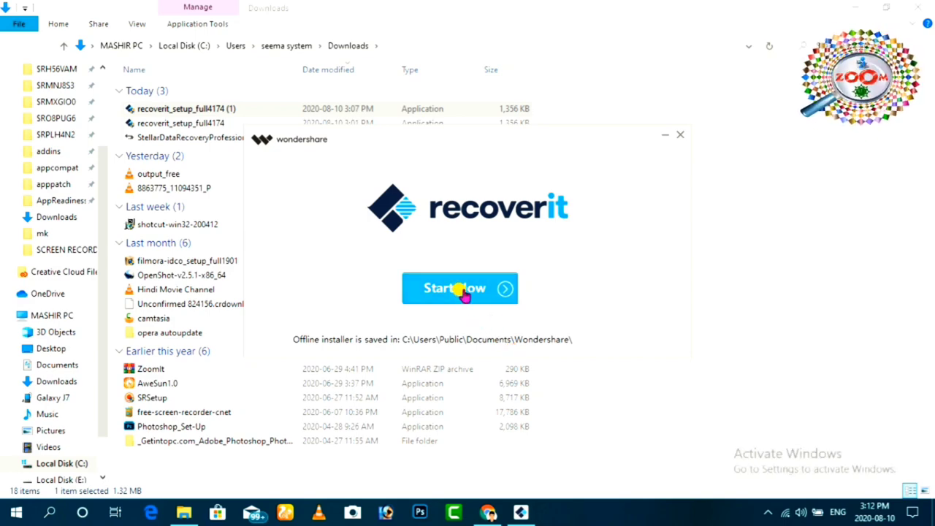
pyautogui.click(460, 290)
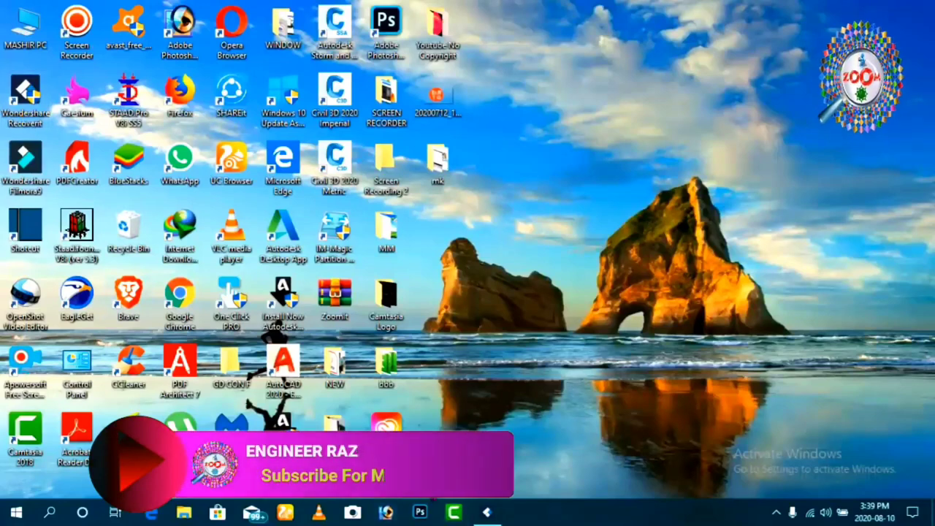
# Bring up Wondershare Recoverit and scan the ALL FOLDER directory on drive F: as a custom folder location.
pyautogui.click(482, 512)
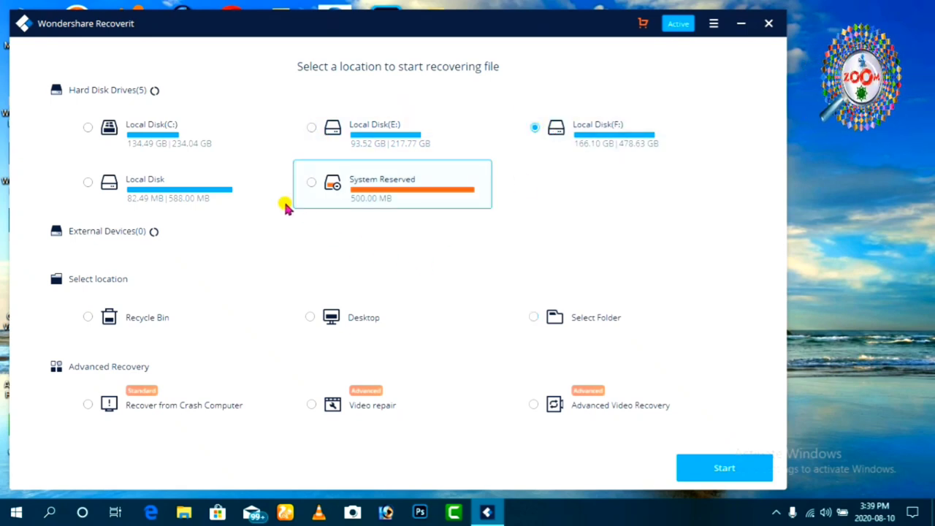
pyautogui.click(89, 126)
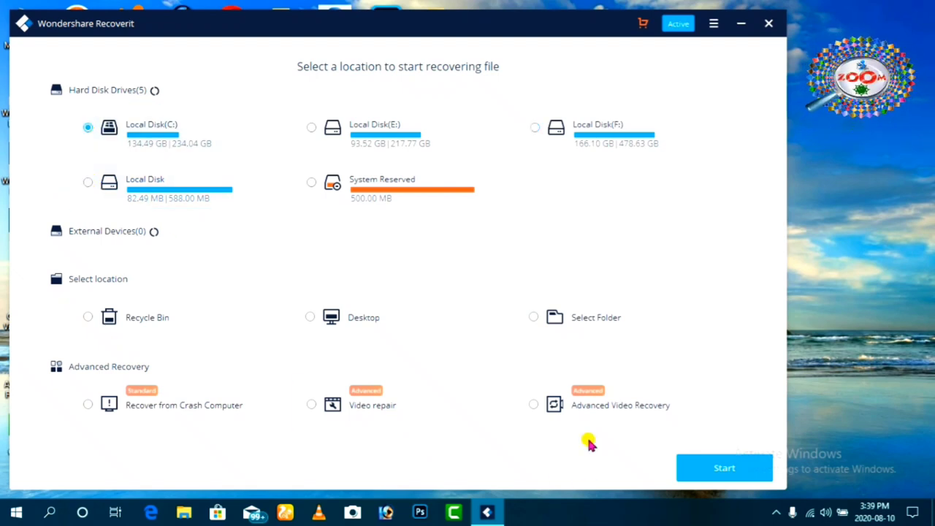
pyautogui.click(534, 322)
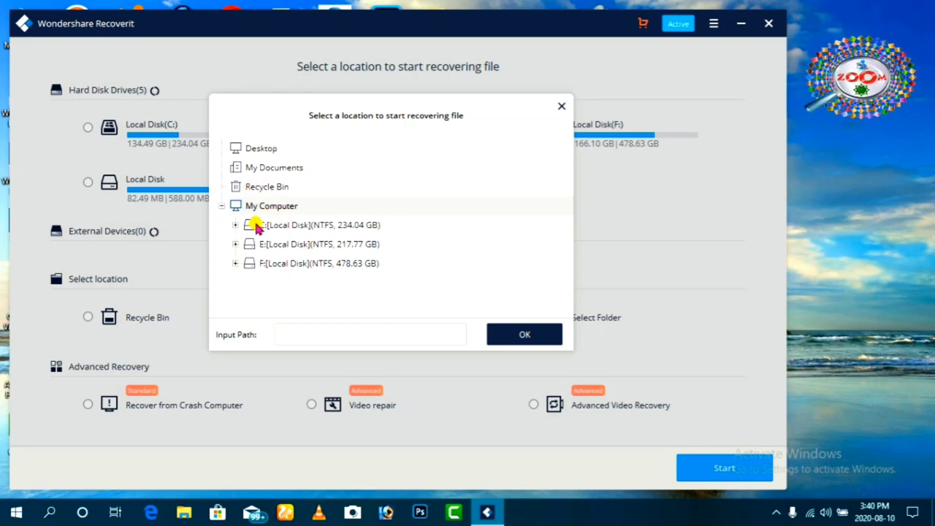
pyautogui.click(235, 263)
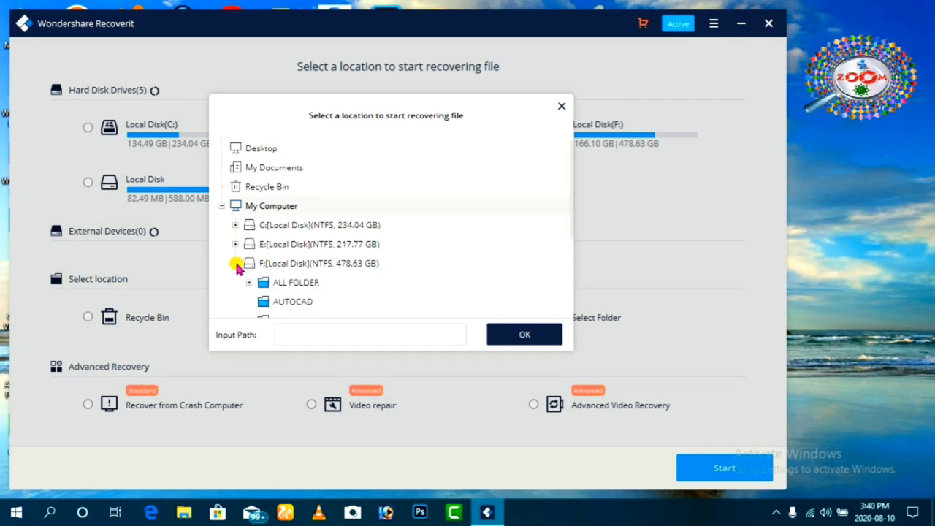
pyautogui.click(316, 285)
pyautogui.click(511, 336)
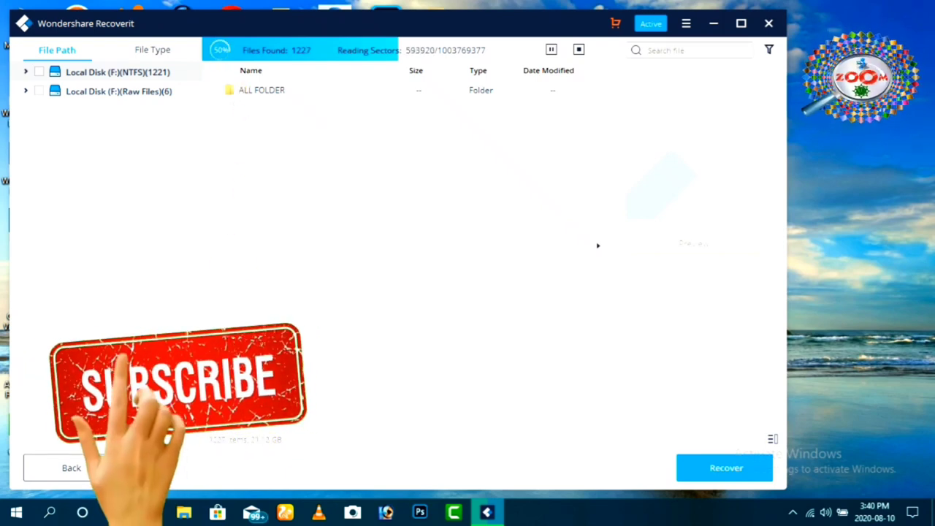
# Stop the running scan early and dismiss the scan tips.
pyautogui.click(222, 94)
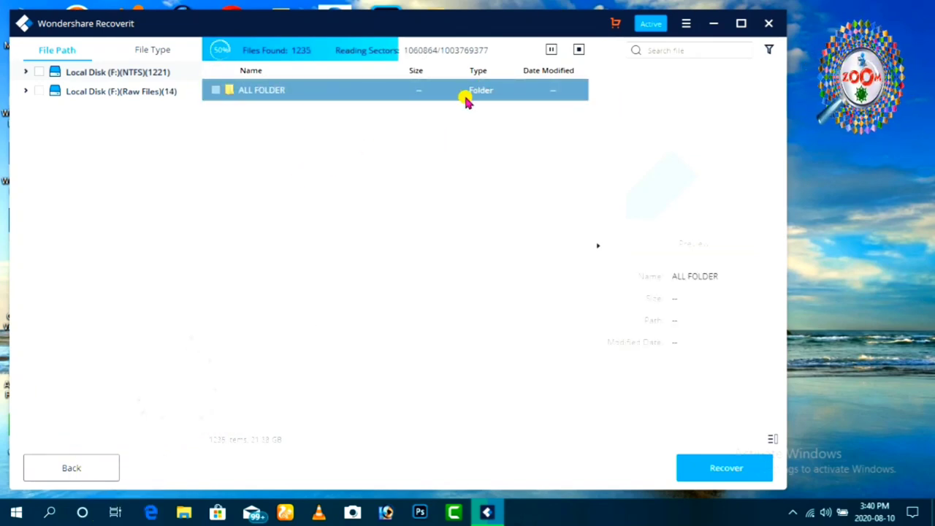
pyautogui.click(578, 50)
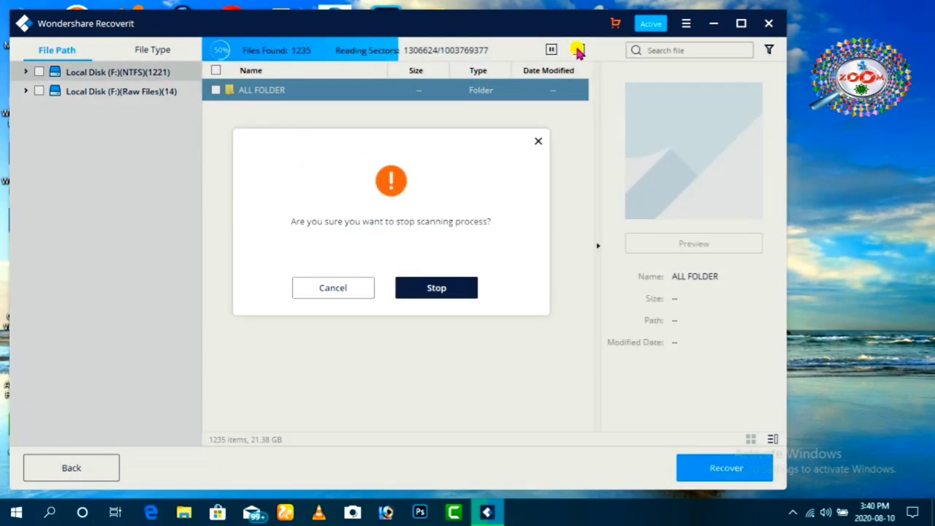
pyautogui.click(447, 287)
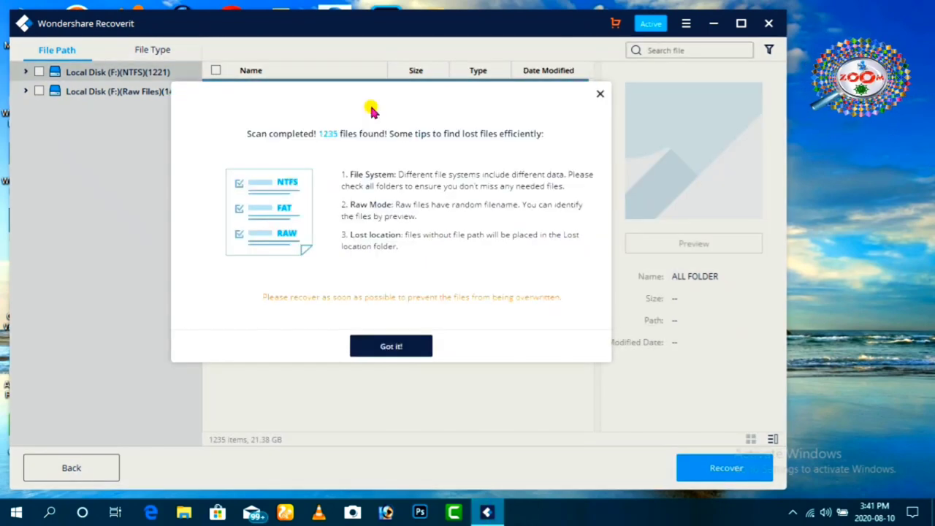
pyautogui.click(390, 347)
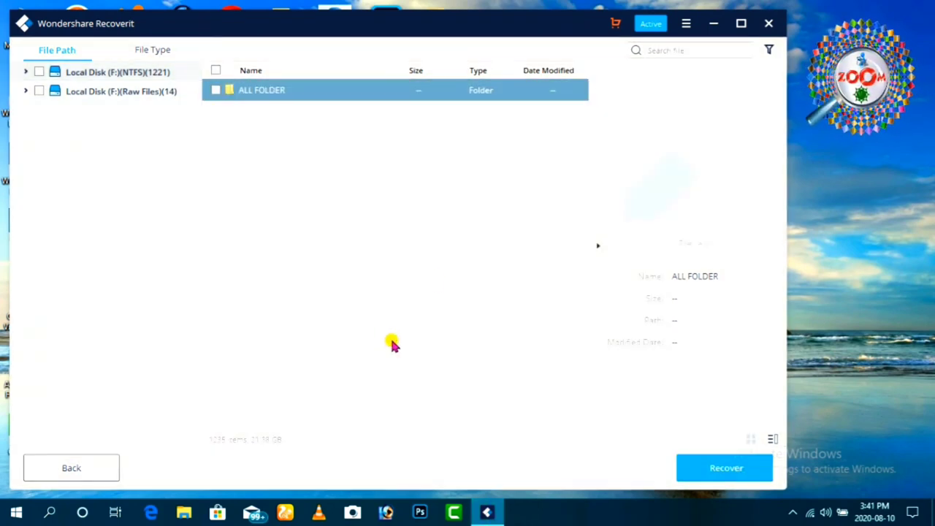
# Look through the folders found in ALL FOLDER, mark the FORM folder for recovery and open it.
pyautogui.doubleClick(413, 97)
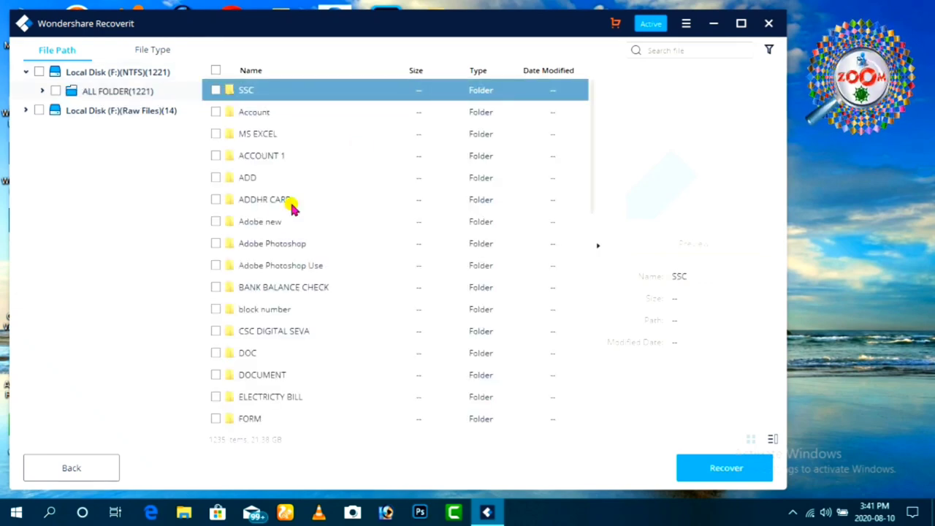
pyautogui.scroll(-5, 379, 170)
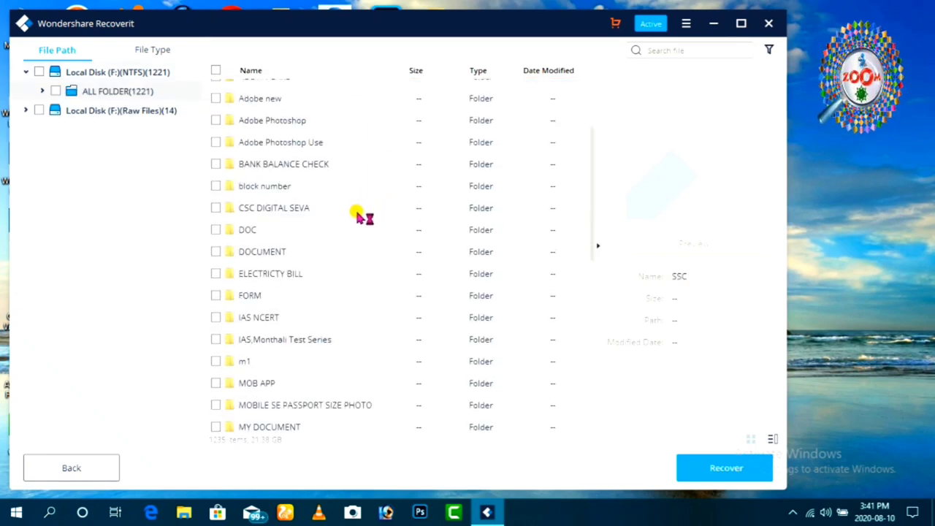
pyautogui.scroll(-4, 336, 237)
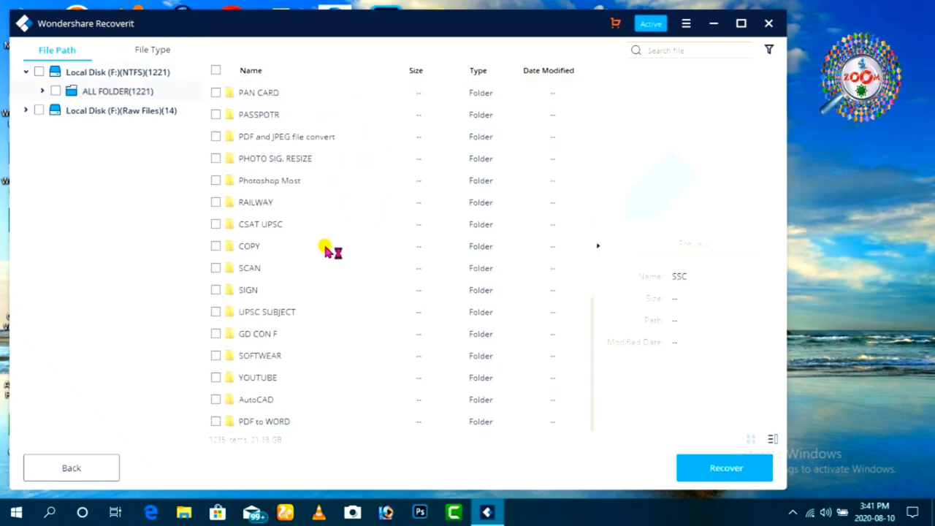
pyautogui.scroll(9, 327, 251)
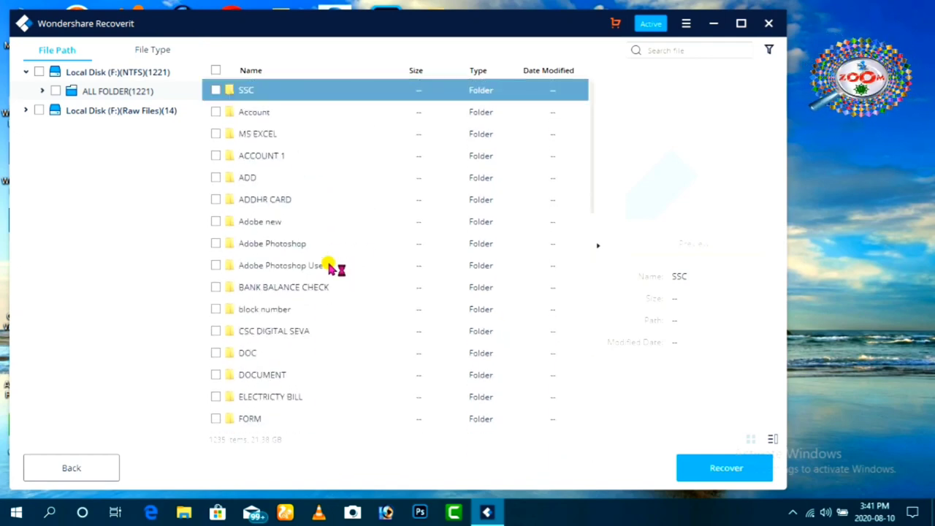
pyautogui.scroll(-1, 285, 249)
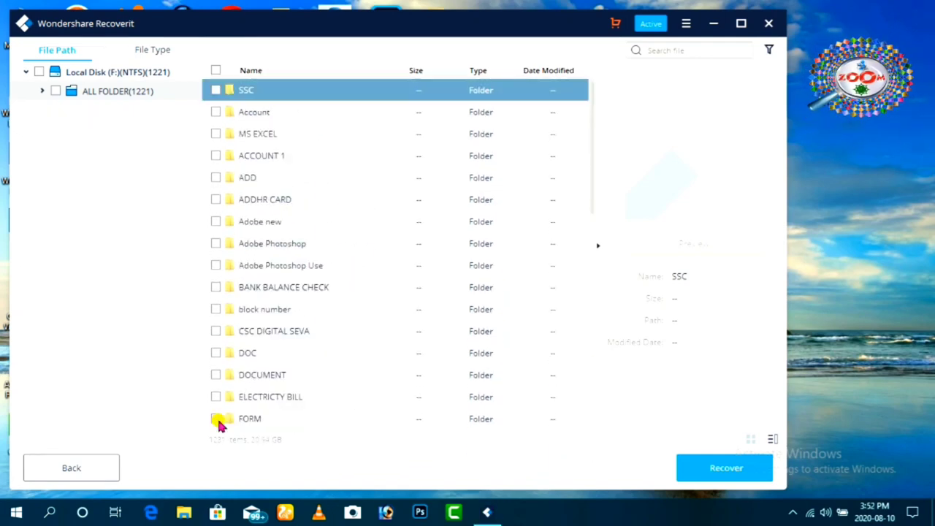
pyautogui.click(215, 418)
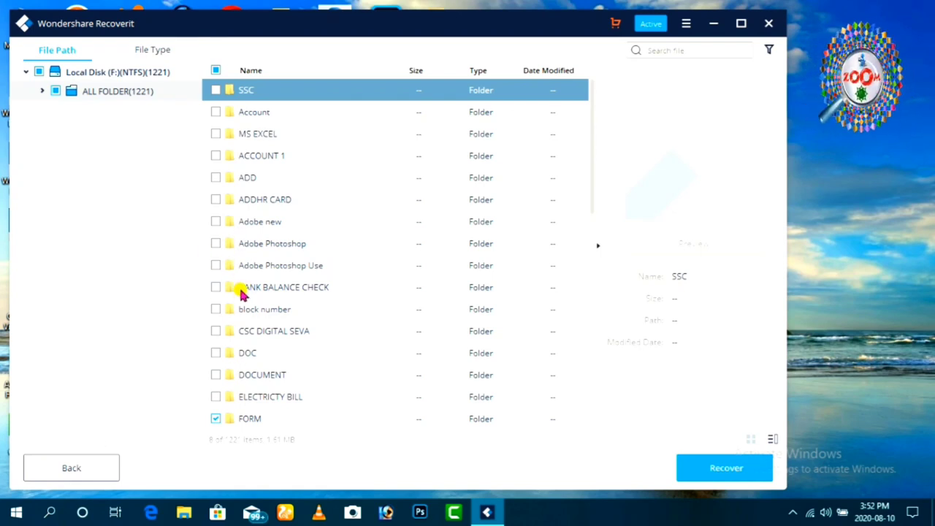
pyautogui.doubleClick(327, 418)
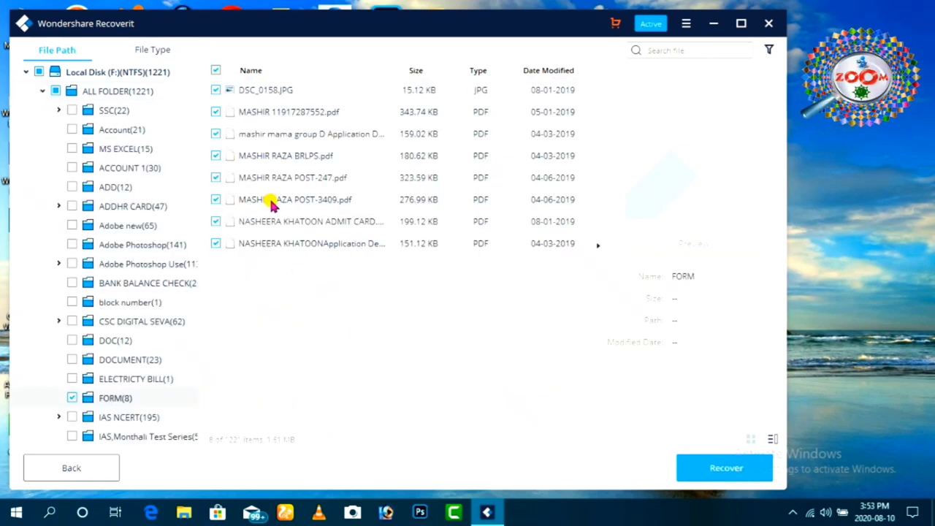
# Narrow the recovery selection in FORM to the POST-247, POST-3409 and Railway Recruitment Board application details PDFs.
pyautogui.click(231, 205)
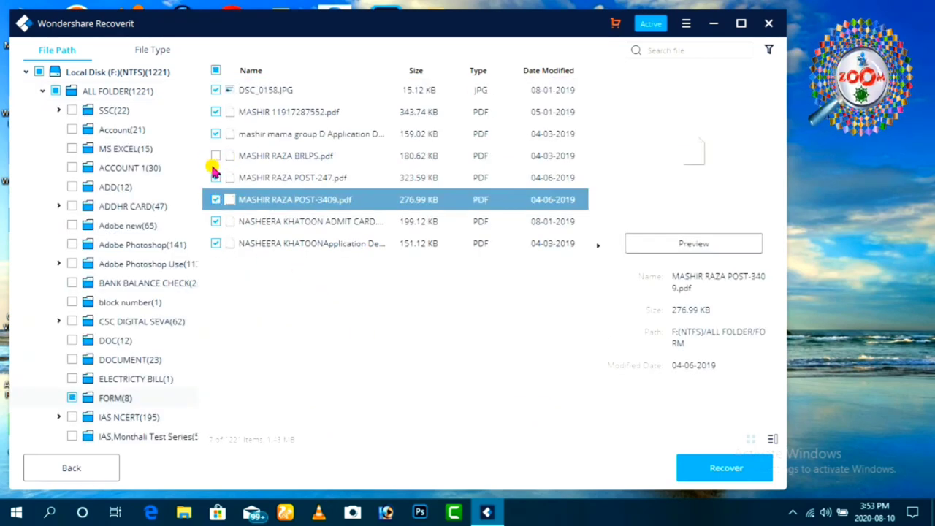
pyautogui.click(214, 174)
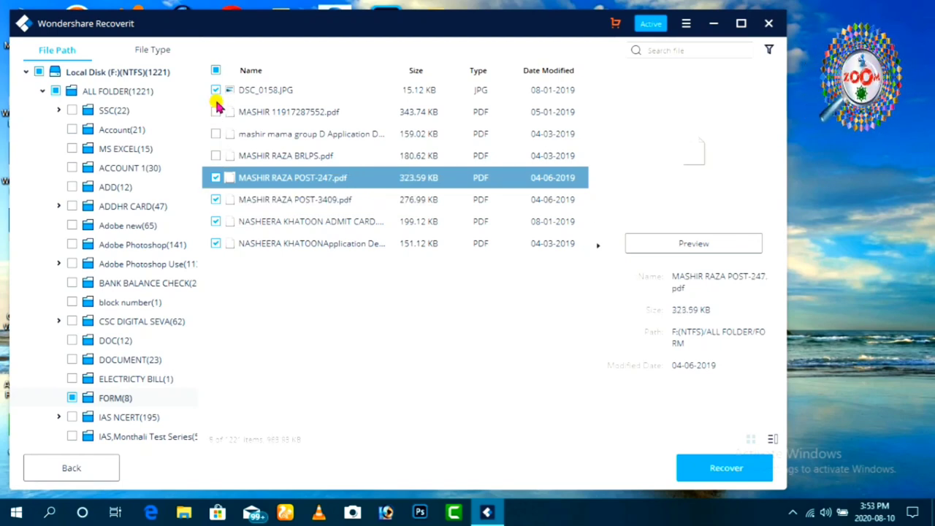
pyautogui.click(216, 222)
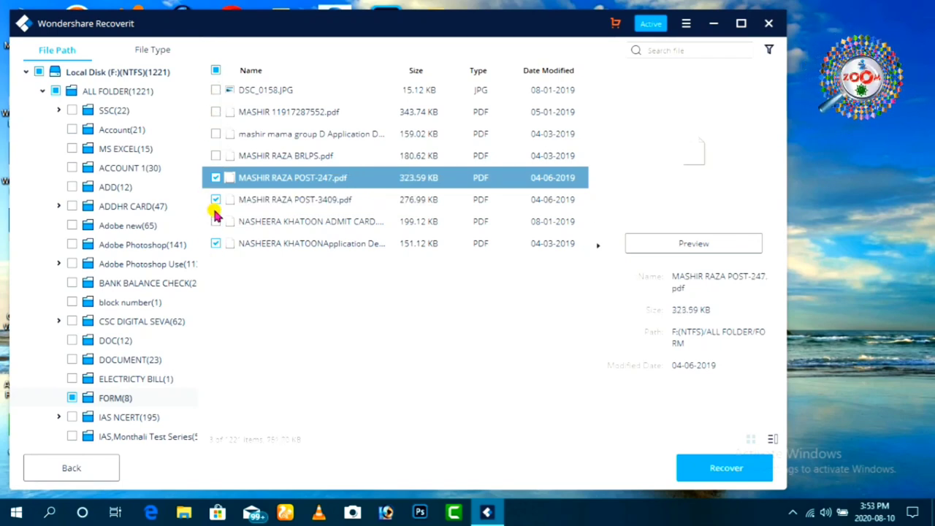
pyautogui.click(215, 207)
pyautogui.click(215, 251)
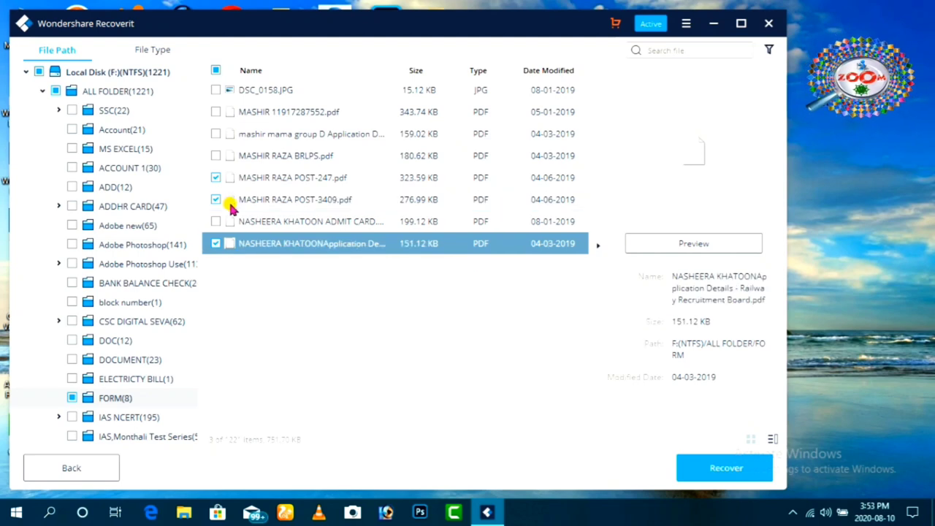
# Preview the POST-247 PDF, look through its contents, try to recover it and close the licence purchase offer.
pyautogui.doubleClick(280, 207)
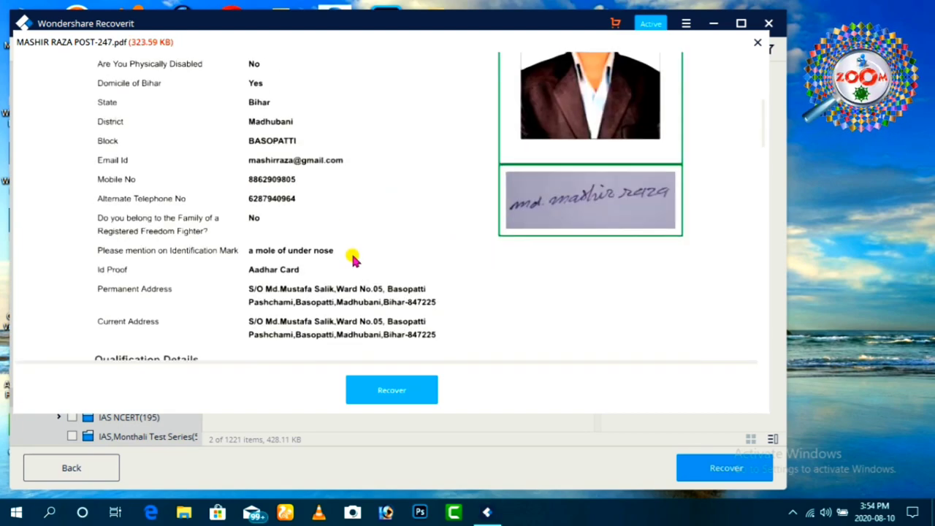
pyautogui.scroll(-5, 359, 265)
pyautogui.scroll(9, 388, 328)
pyautogui.scroll(-5, 402, 322)
pyautogui.scroll(4, 402, 319)
pyautogui.scroll(-2, 404, 321)
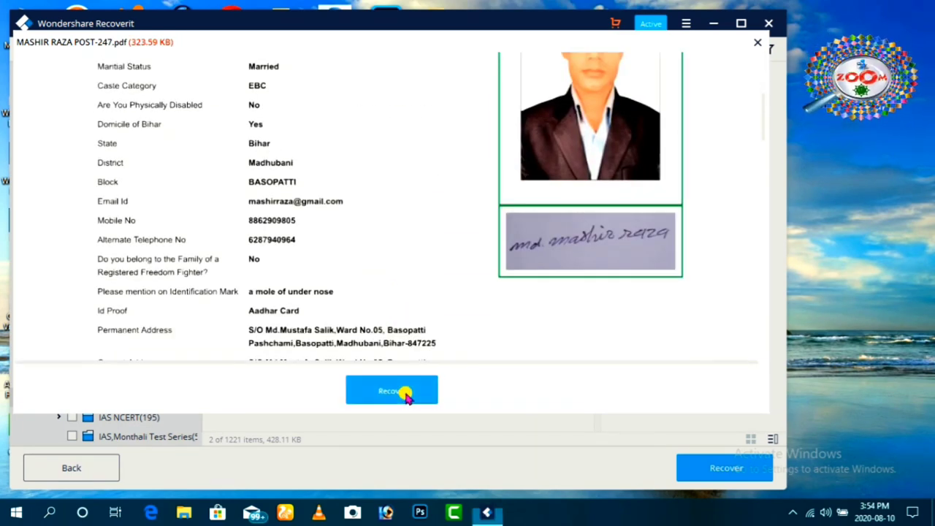
pyautogui.click(409, 387)
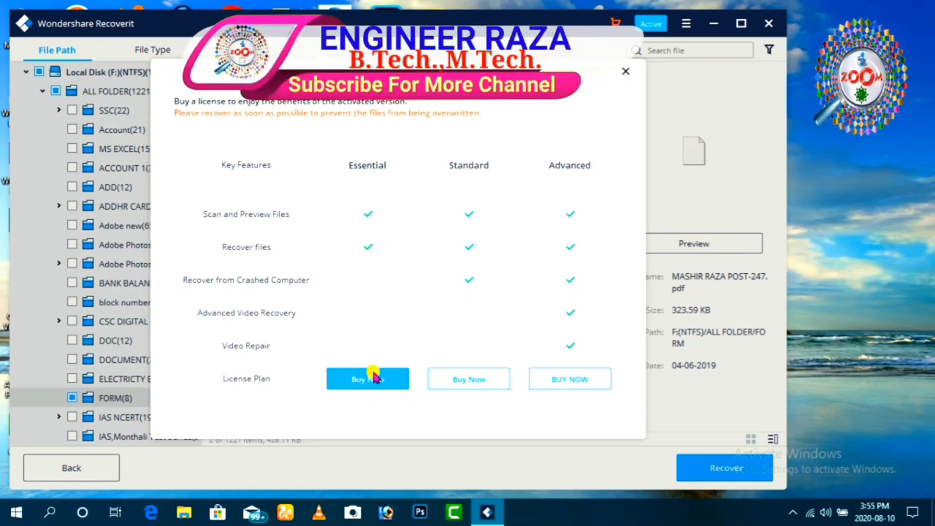
pyautogui.click(626, 70)
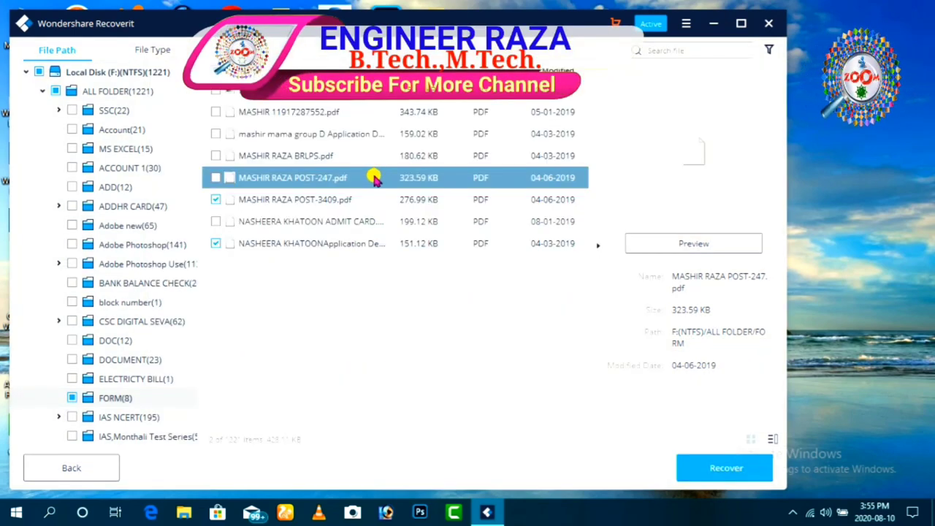
# Preview the POST-247 PDF again and bring up Snipping Tool over the preview.
pyautogui.click(683, 244)
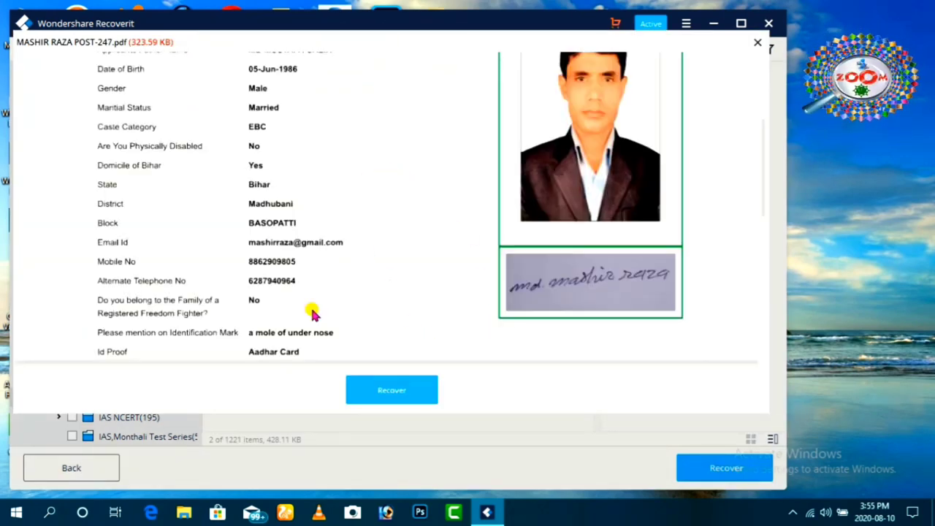
pyautogui.click(50, 512)
pyautogui.write('snap')
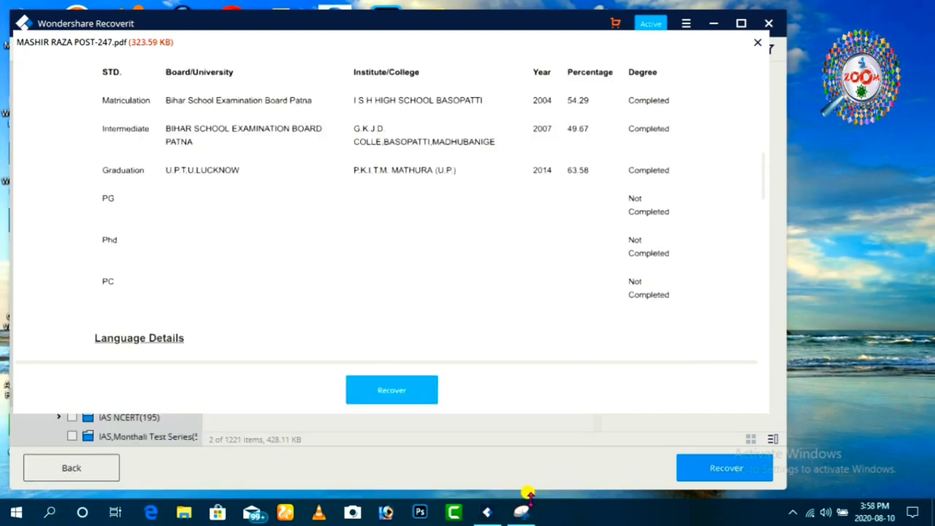
pyautogui.click(521, 511)
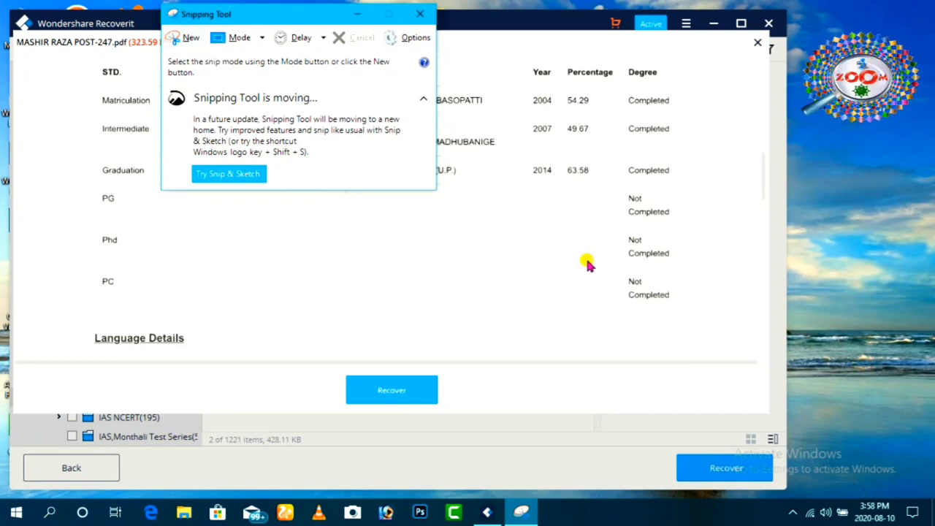
# Capture a rectangular snip of the start of the previewed application form, from the title through the personal details and photo.
pyautogui.scroll(10, 584, 256)
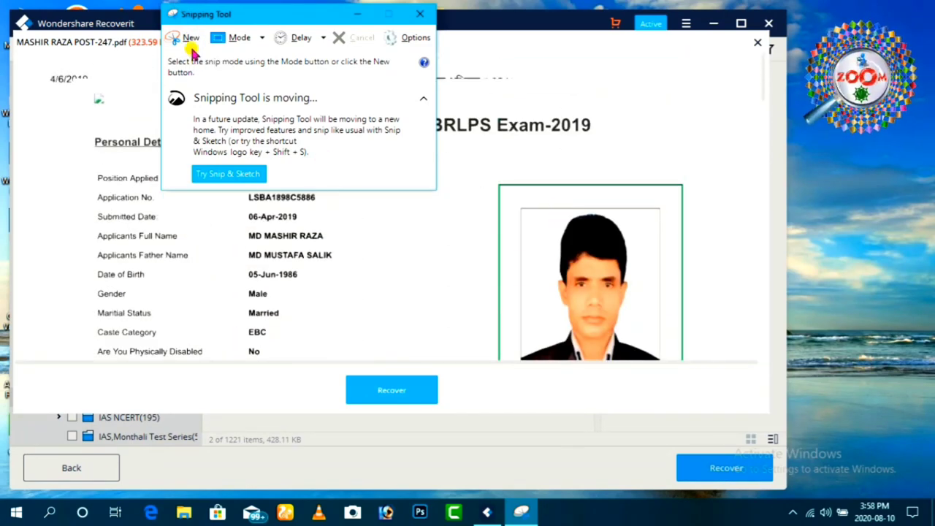
pyautogui.click(191, 40)
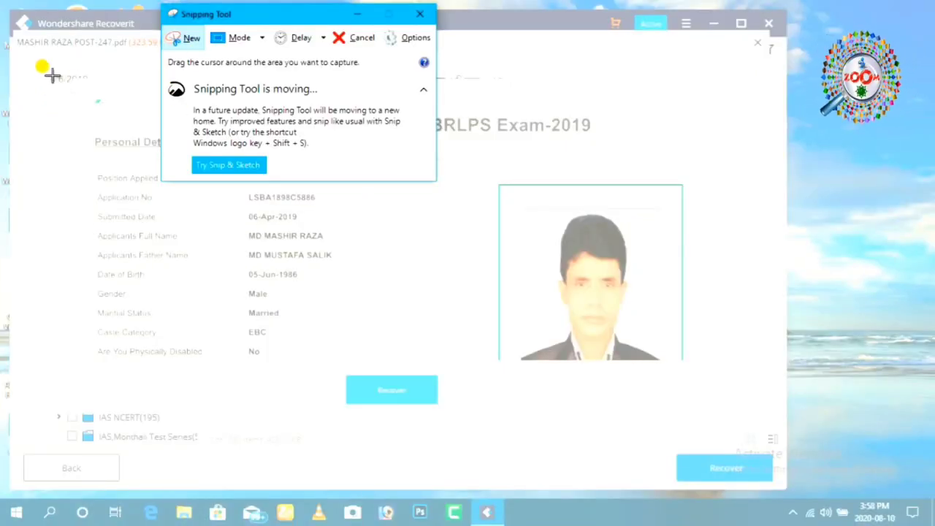
pyautogui.moveTo(51, 74); pyautogui.dragTo(759, 364)
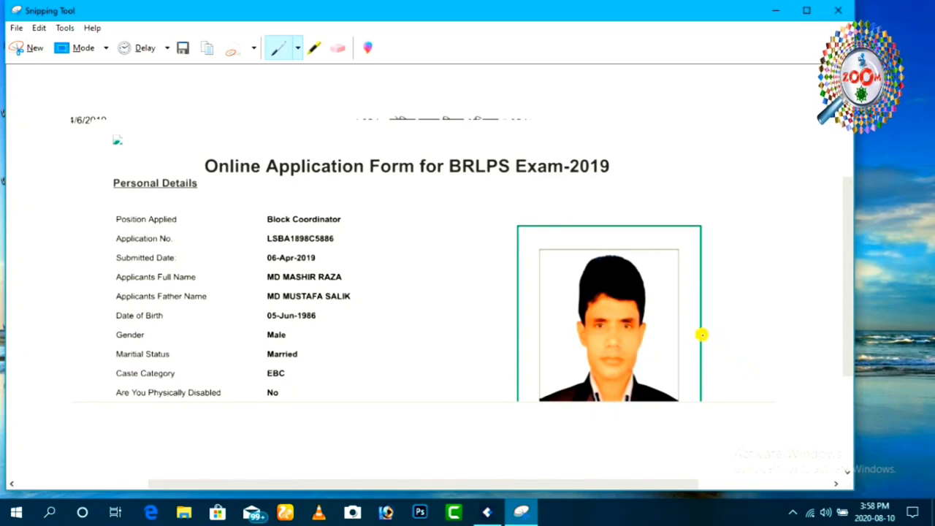
# Save the snip to the Desktop as a PNG file named g.
pyautogui.click(16, 29)
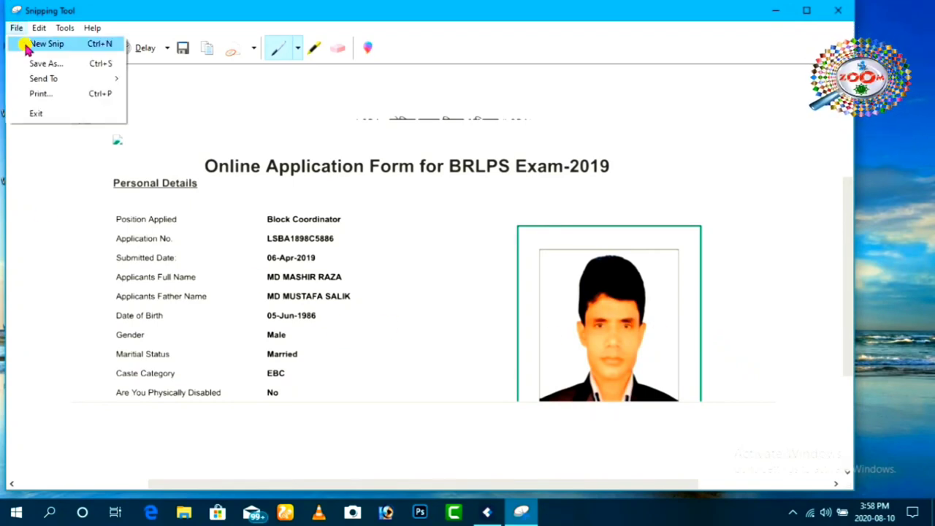
pyautogui.click(73, 64)
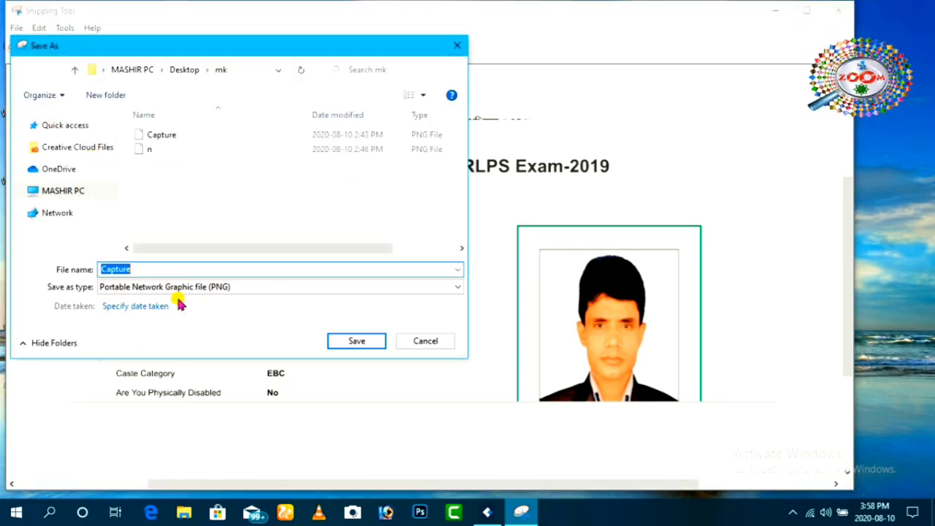
pyautogui.click(145, 268)
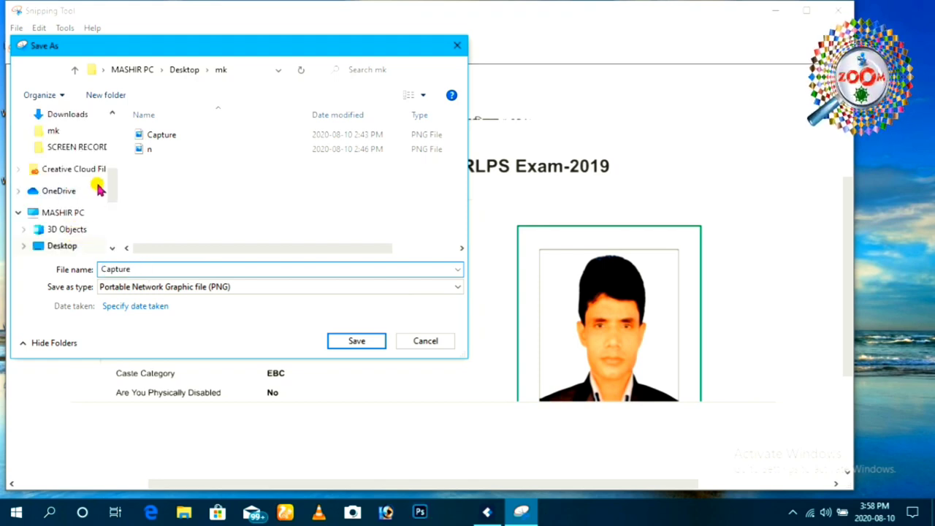
pyautogui.scroll(-1, 97, 188)
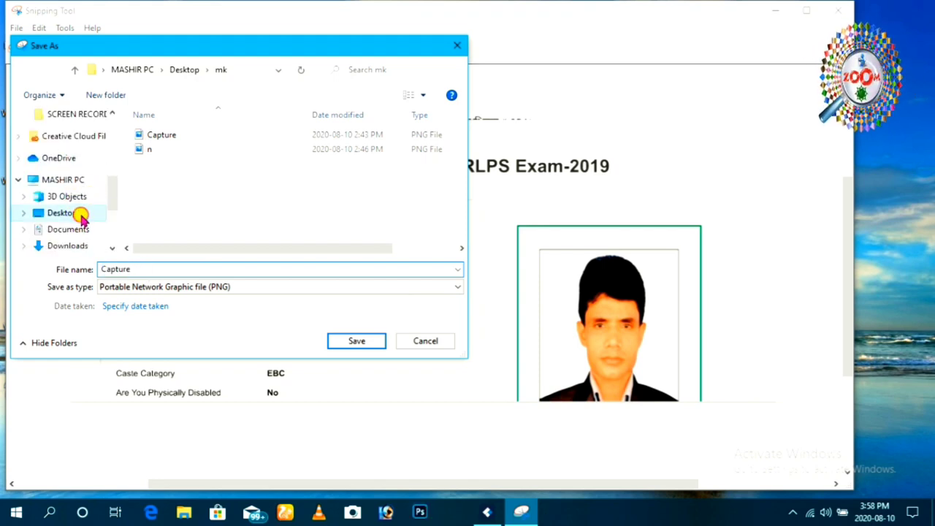
pyautogui.click(154, 267)
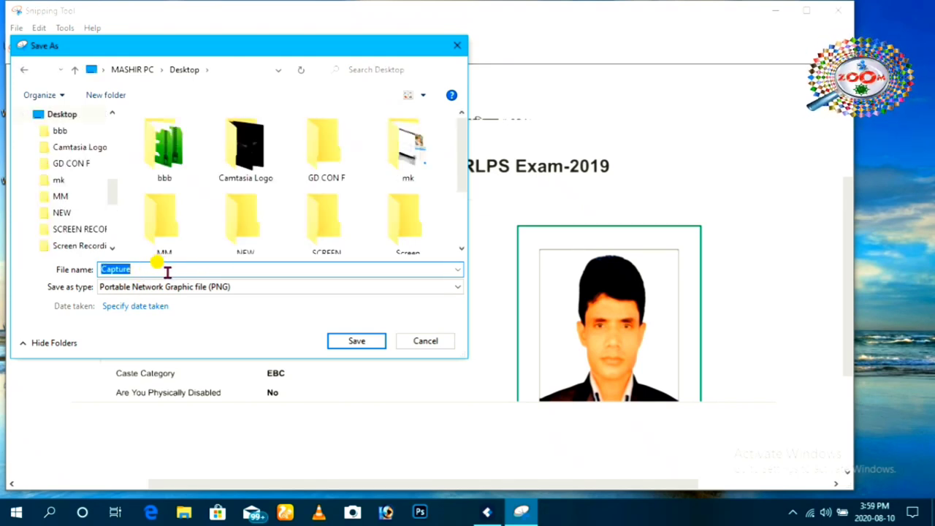
pyautogui.write('g')
pyautogui.click(357, 341)
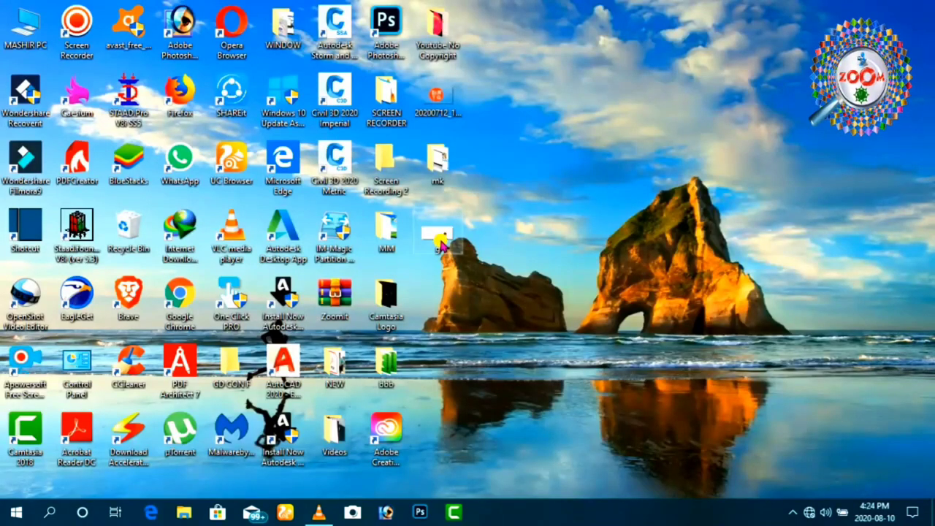
# Open the saved g image from the desktop in Photos to check the capture, and close it.
pyautogui.doubleClick(442, 239)
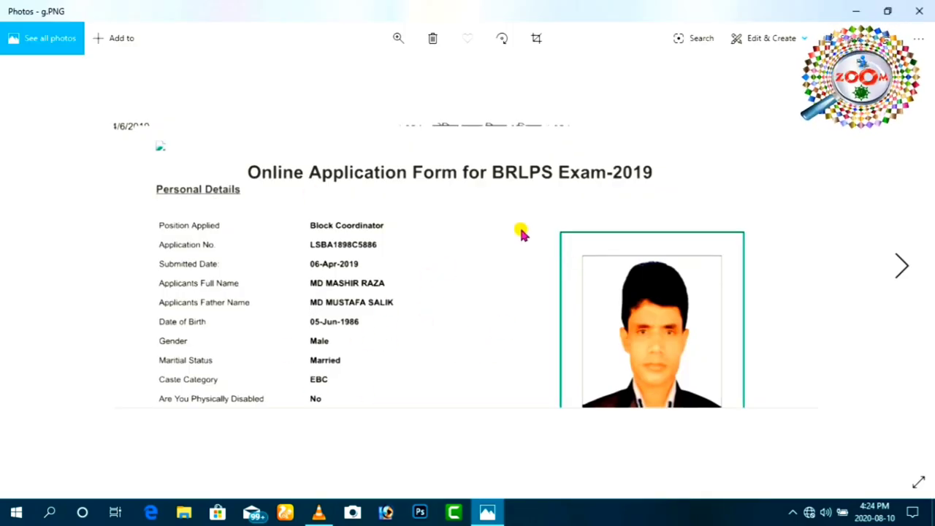
pyautogui.click(921, 14)
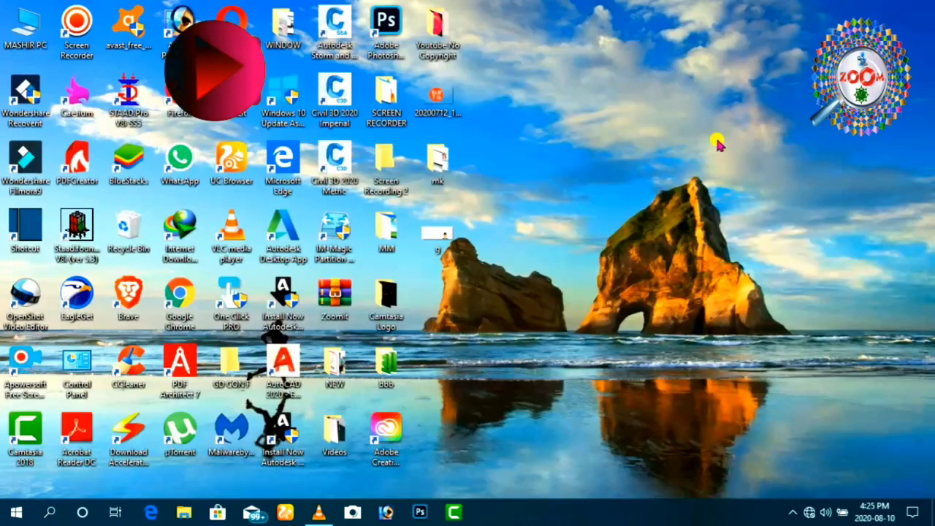